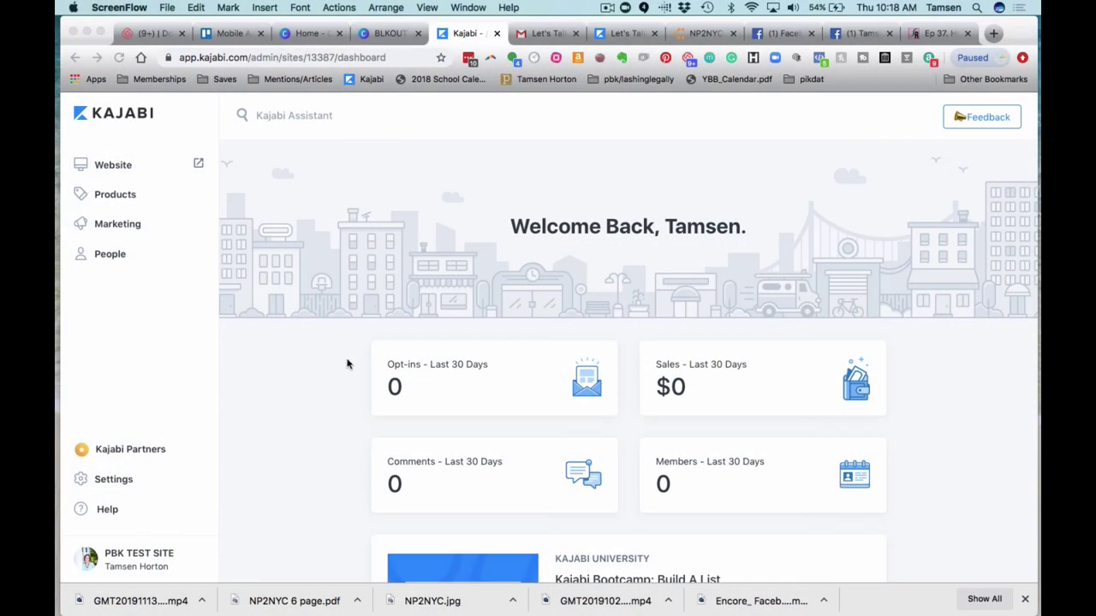
Open Kajabi's Site Settings from the sidebar and scroll down to Mobile App Settings.
{"action": "left_click", "coordinate": [133, 482]}
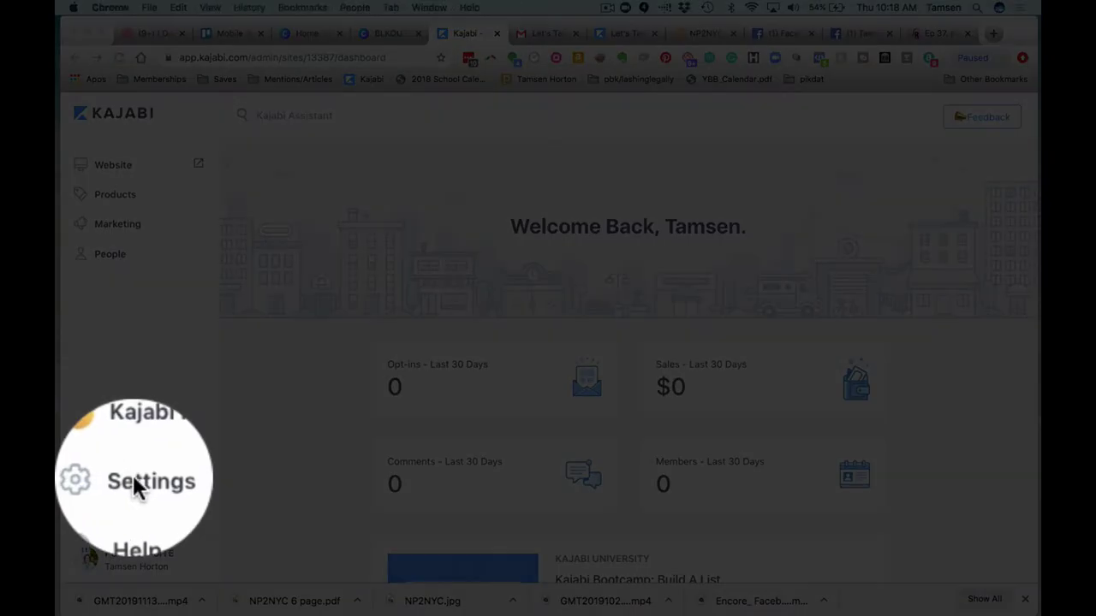
{"action": "left_click", "coordinate": [137, 487]}
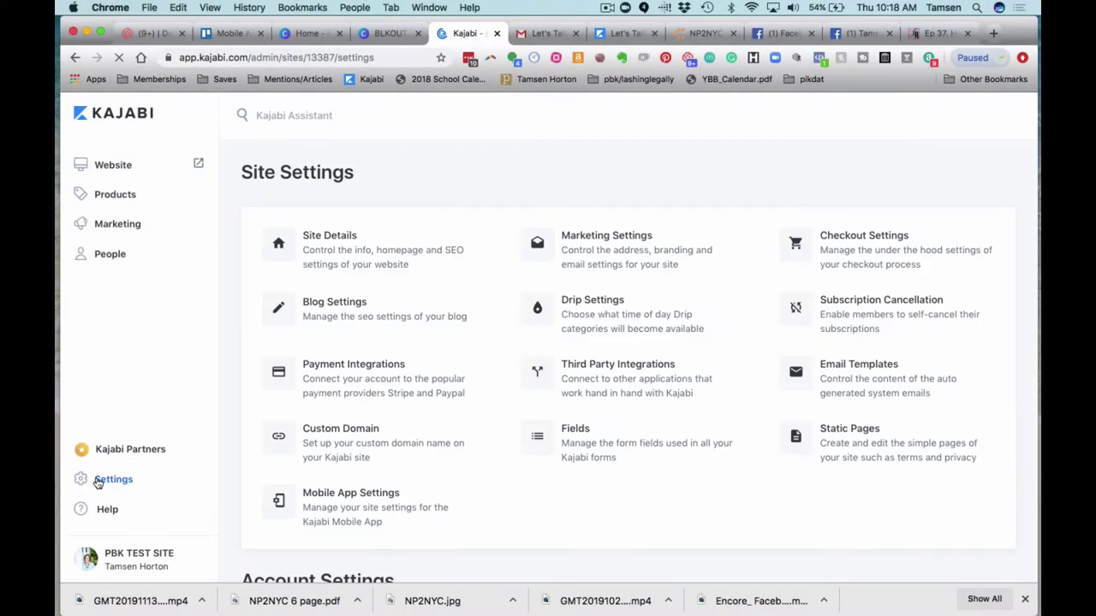
{"action": "scroll", "coordinate": [272, 389], "scroll_direction": "down", "scroll_amount": 2}
{"action": "scroll", "coordinate": [274, 381], "scroll_direction": "down", "scroll_amount": 2}
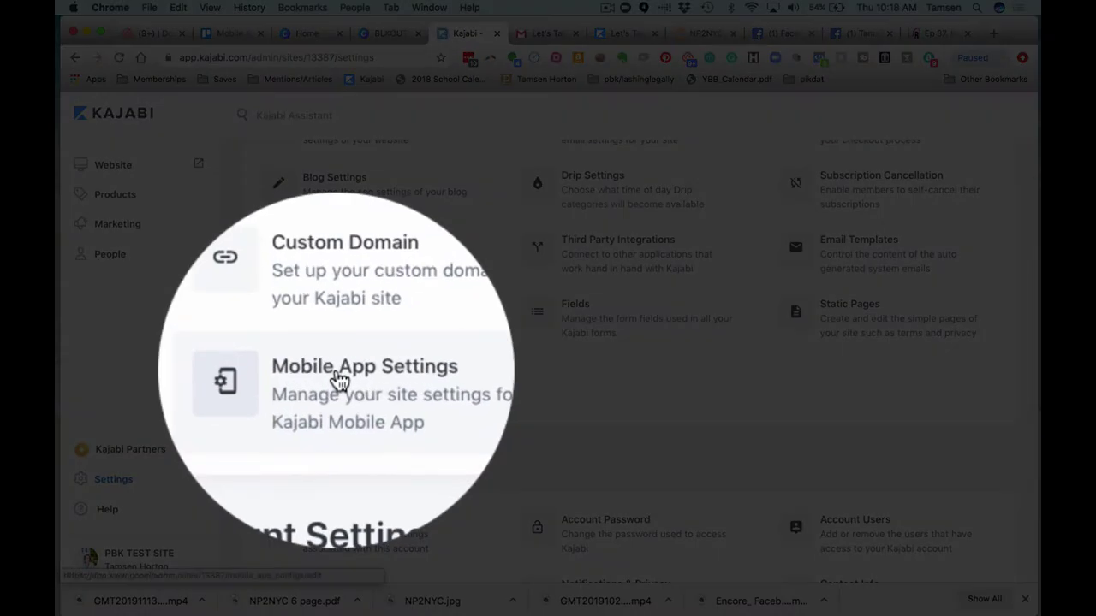
Open Mobile App Settings and check the Upload Icon box's 512x512 recommendation.
{"action": "left_click", "coordinate": [340, 381]}
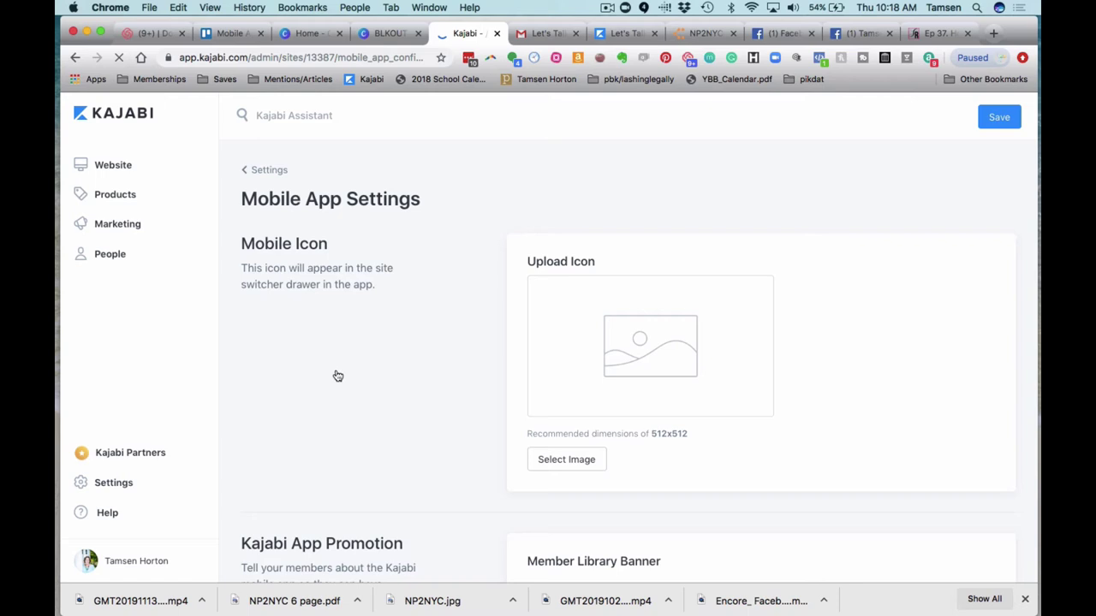
{"action": "scroll", "coordinate": [338, 376], "scroll_direction": "down", "scroll_amount": 2}
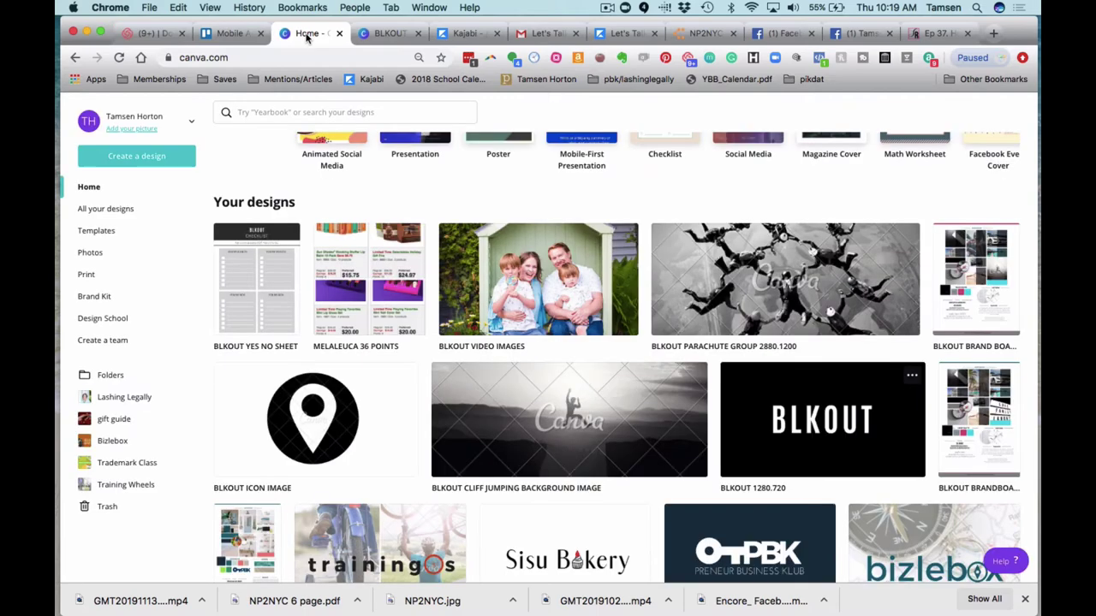
Create a blank Canva design with custom dimensions of 512 by 512 px.
{"action": "scroll", "coordinate": [282, 248], "scroll_direction": "up", "scroll_amount": 3}
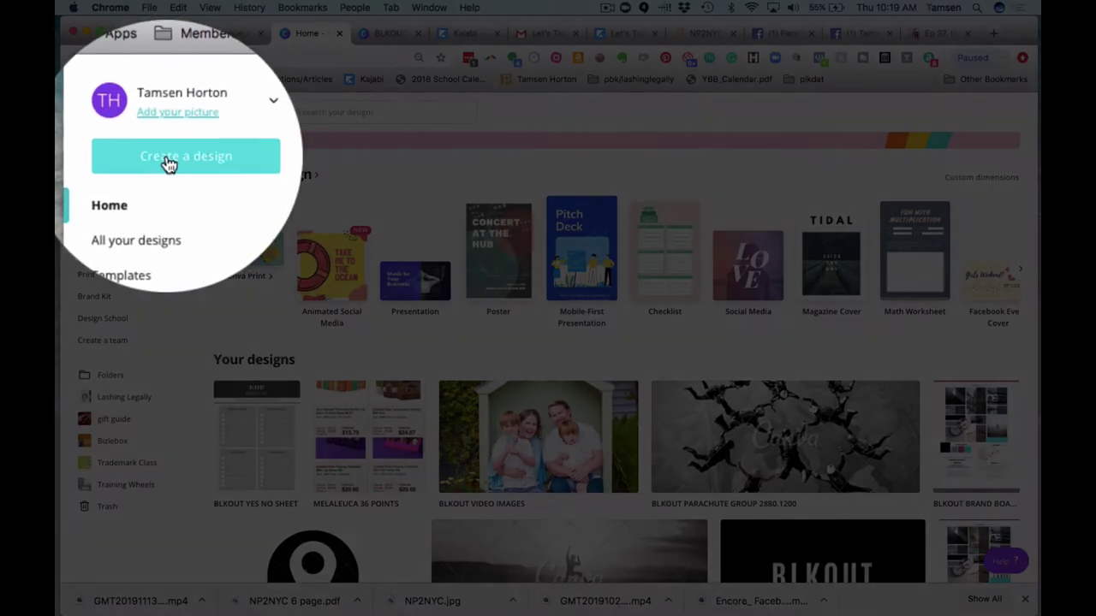
{"action": "left_click", "coordinate": [169, 164]}
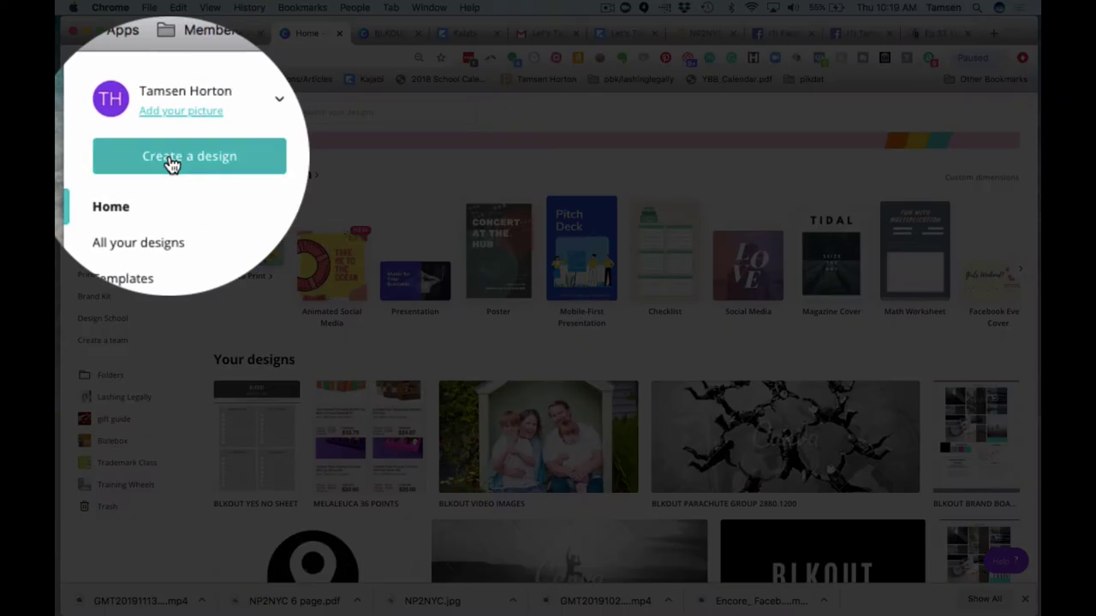
{"action": "left_click", "coordinate": [157, 220]}
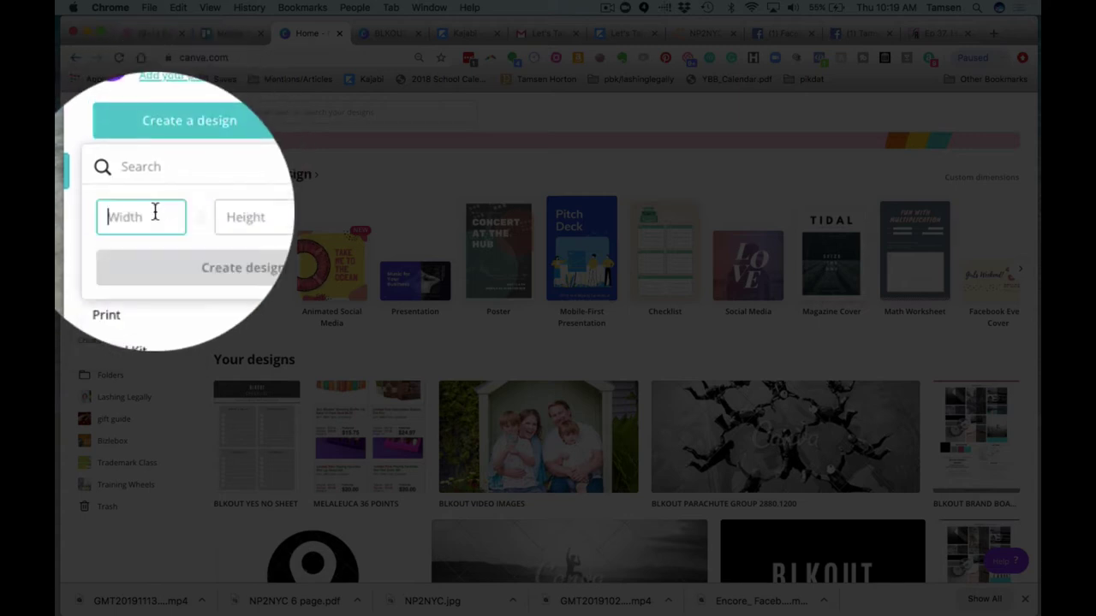
{"action": "type", "text": "512"}
{"action": "left_click", "coordinate": [196, 217]}
{"action": "type", "text": "512"}
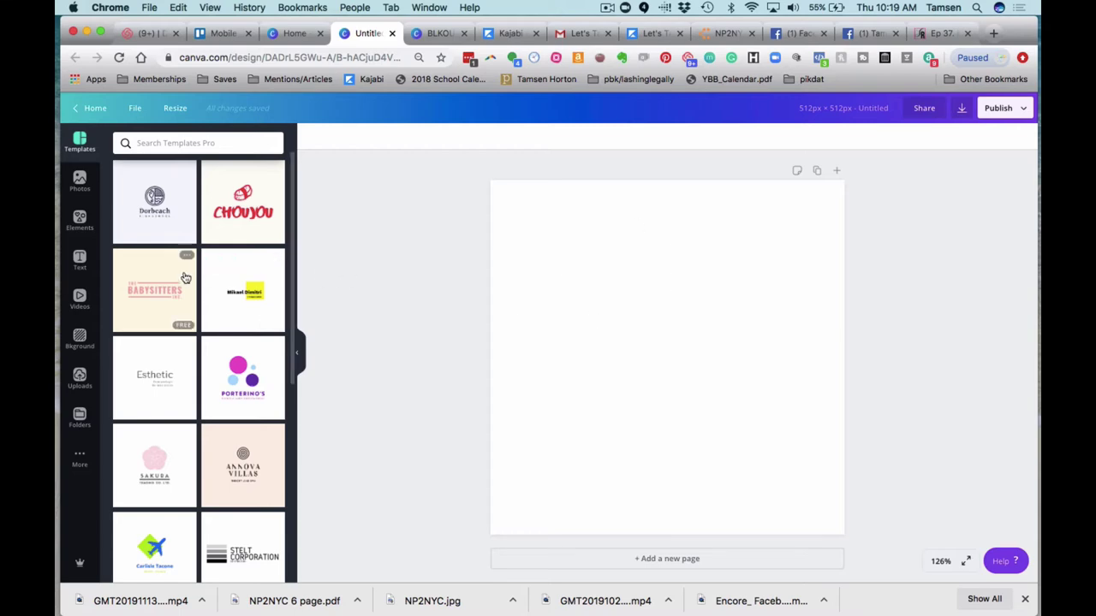
Fill the design background with dark navy.
{"action": "left_click", "coordinate": [76, 342]}
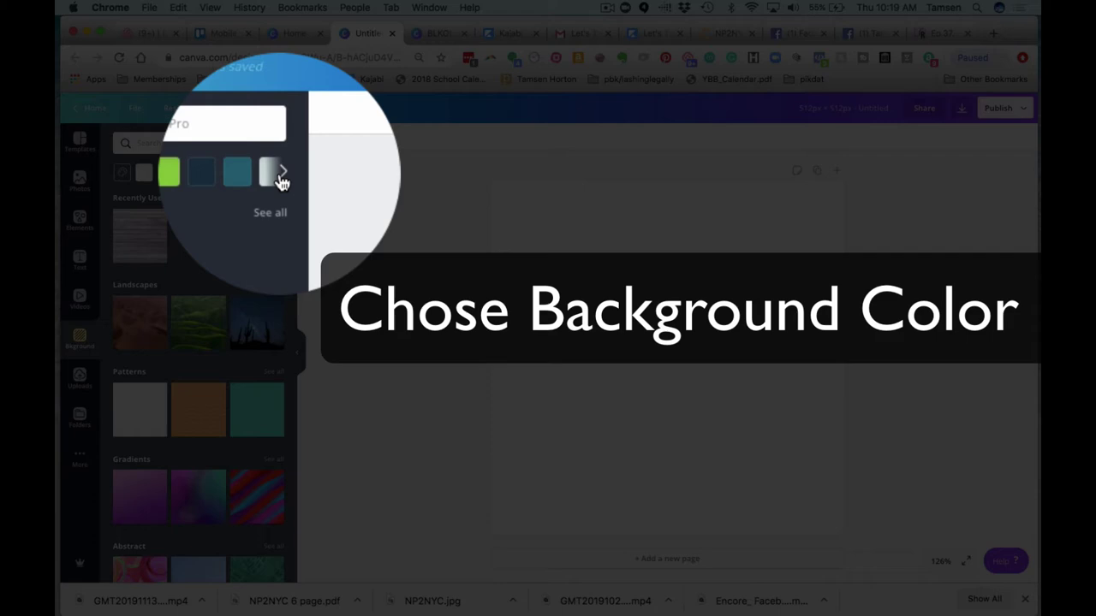
{"action": "left_click", "coordinate": [281, 174]}
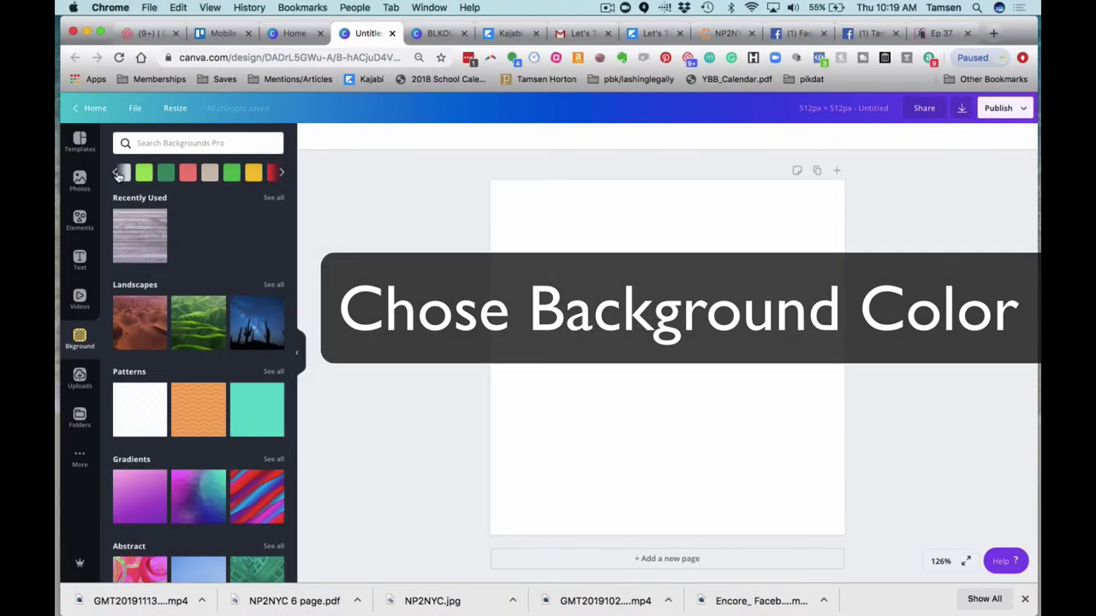
{"action": "left_click", "coordinate": [121, 175]}
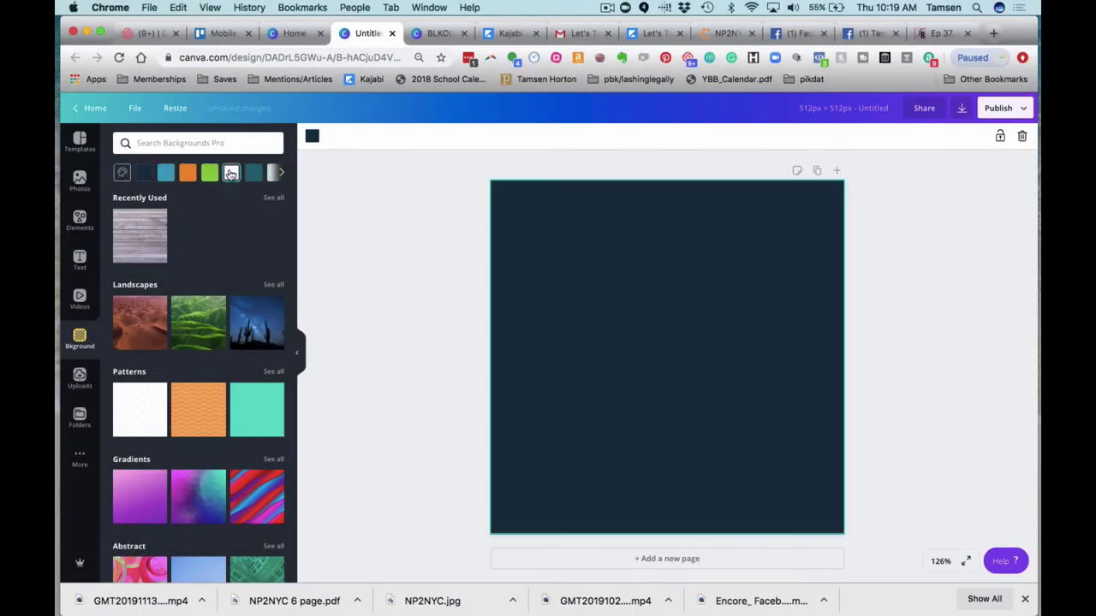
{"action": "left_click", "coordinate": [231, 174]}
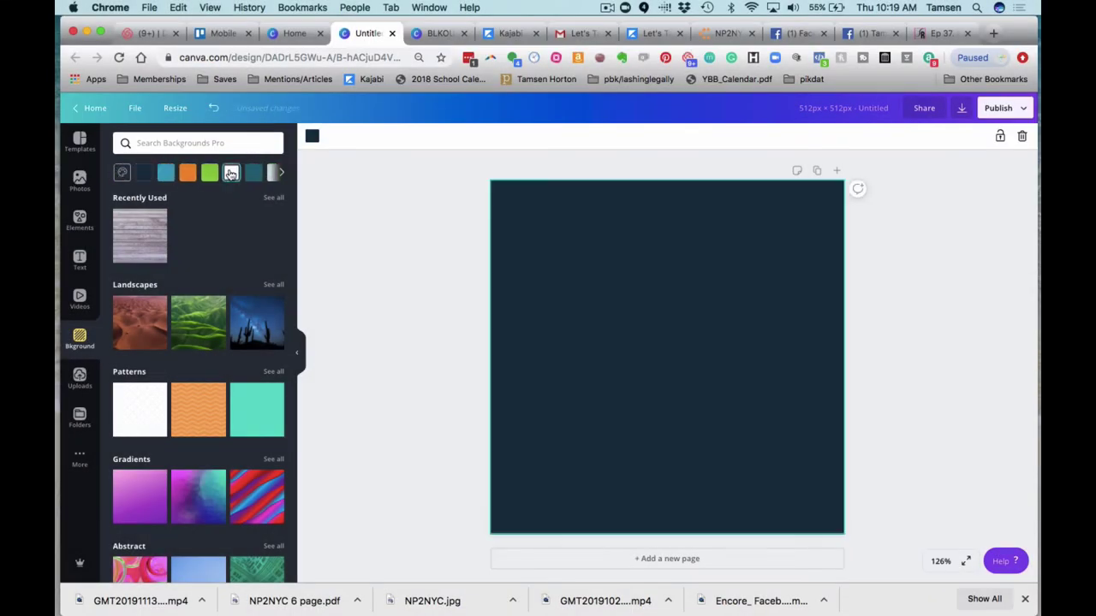
Search Canva's graphic elements for 'key' and place a key graphic on the canvas.
{"action": "left_click", "coordinate": [80, 219]}
{"action": "left_click", "coordinate": [171, 143]}
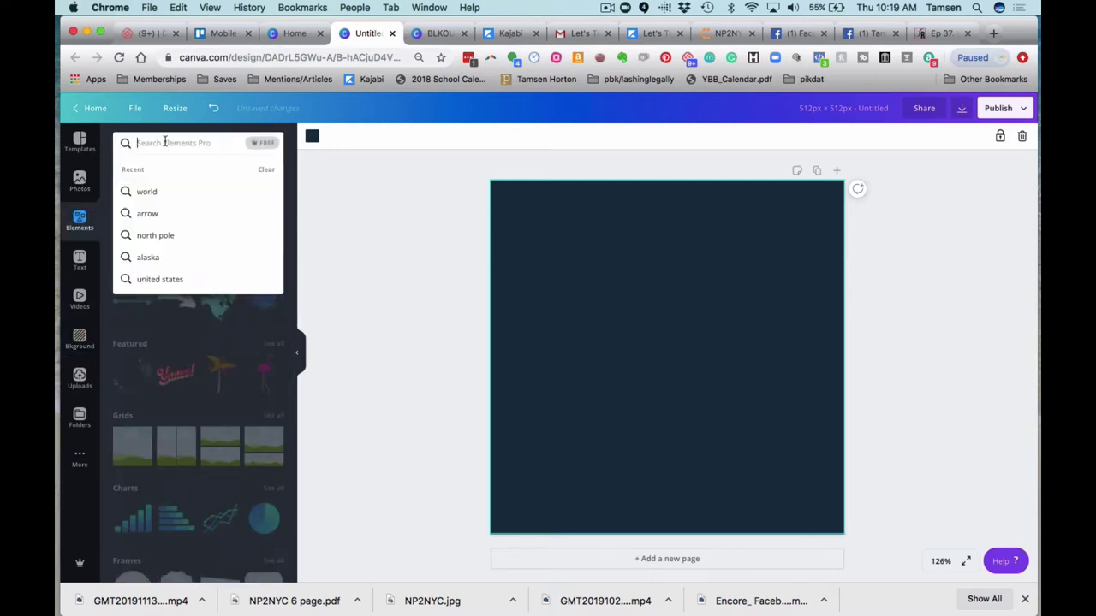
{"action": "type", "text": "key"}
{"action": "key", "text": "Return"}
{"action": "key", "text": "Return"}
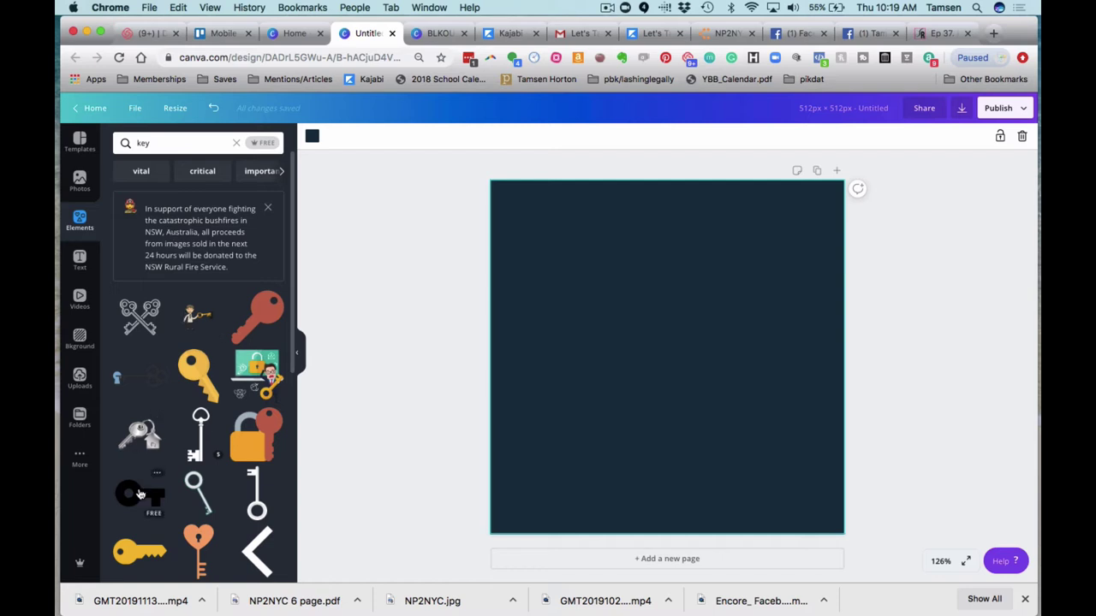
{"action": "mouse_move", "coordinate": [141, 493]}
{"action": "left_mouse_down"}
{"action": "mouse_move", "coordinate": [392, 413]}
{"action": "mouse_move", "coordinate": [573, 283]}
{"action": "left_mouse_up"}
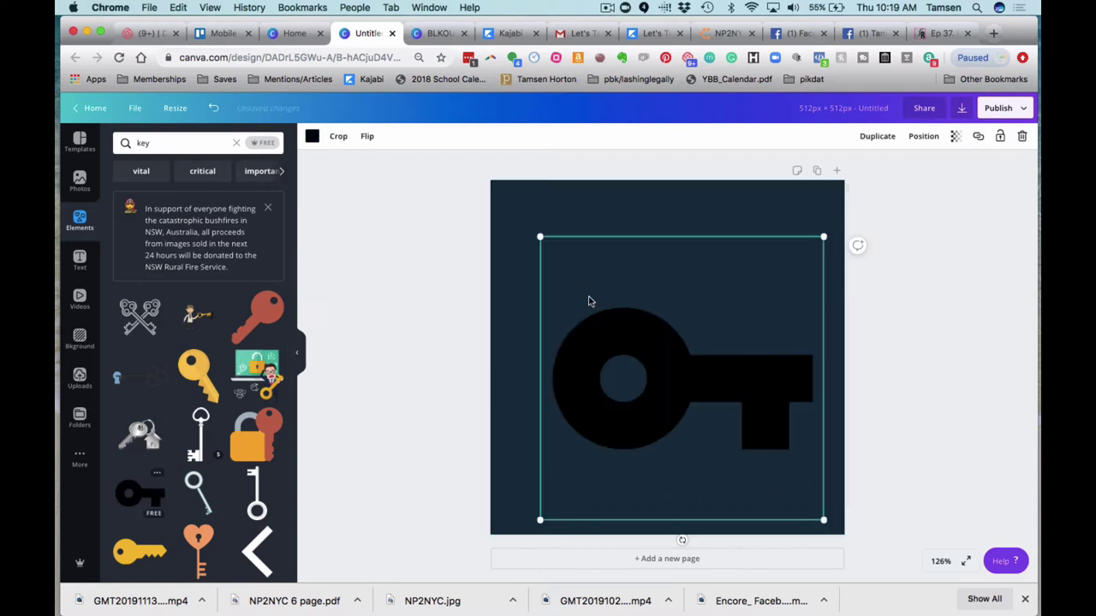
Recolour the key white, enlarge it, centre it, and deselect it.
{"action": "left_click", "coordinate": [311, 137]}
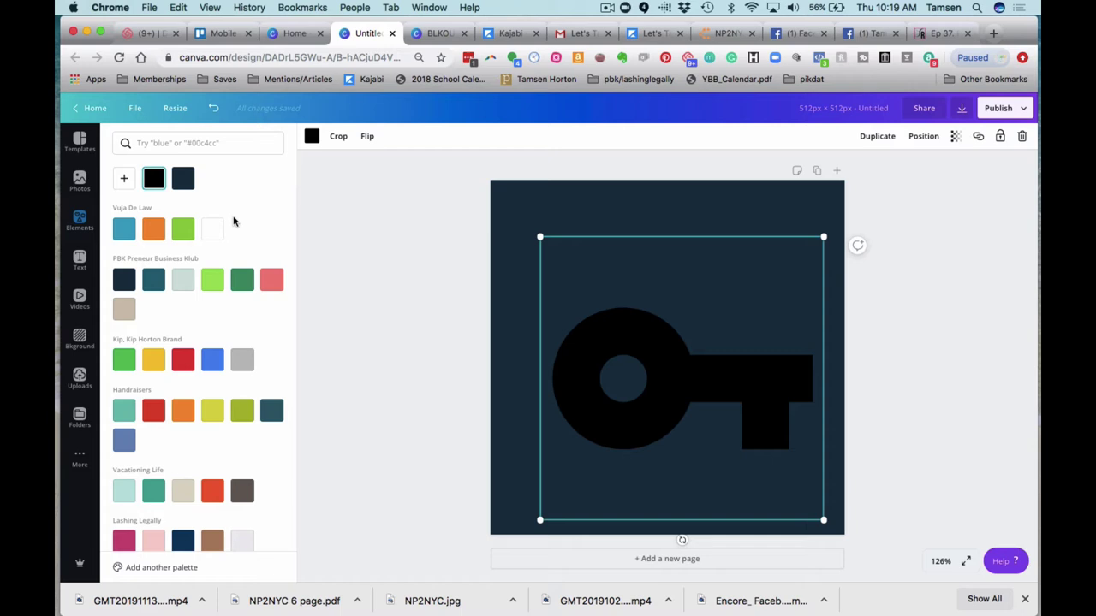
{"action": "left_click", "coordinate": [213, 230]}
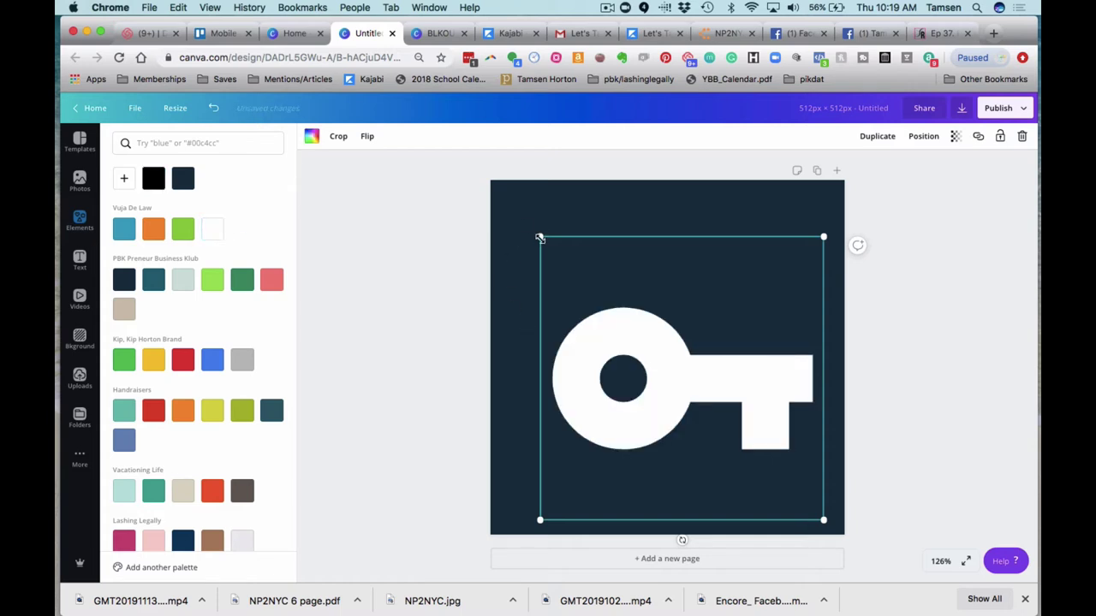
{"action": "left_click_drag", "start_coordinate": [540, 238], "coordinate": [496, 194]}
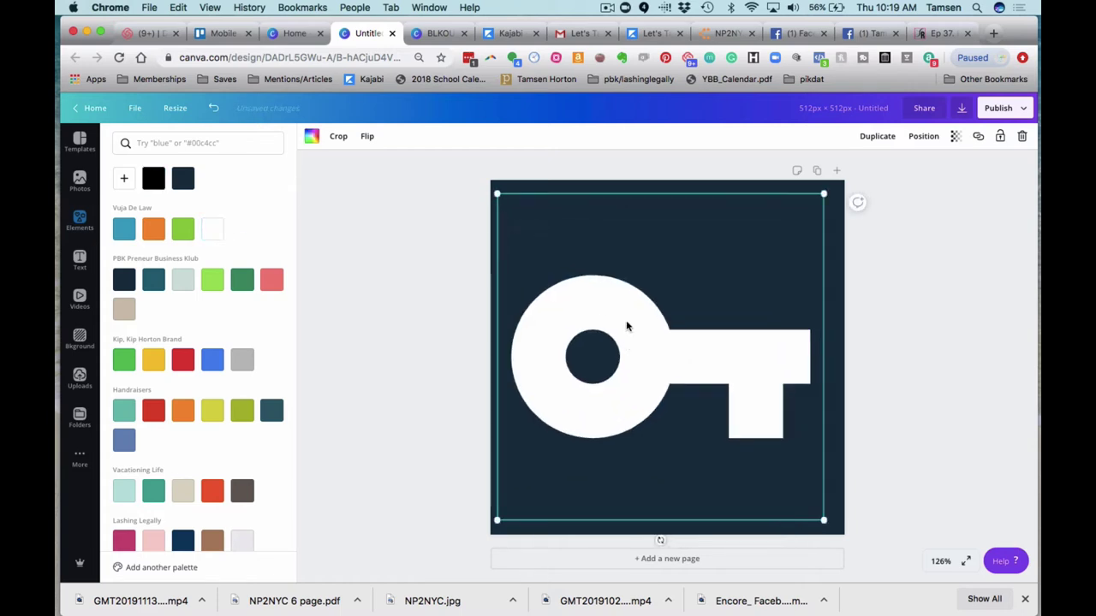
{"action": "left_click_drag", "start_coordinate": [626, 325], "coordinate": [631, 322]}
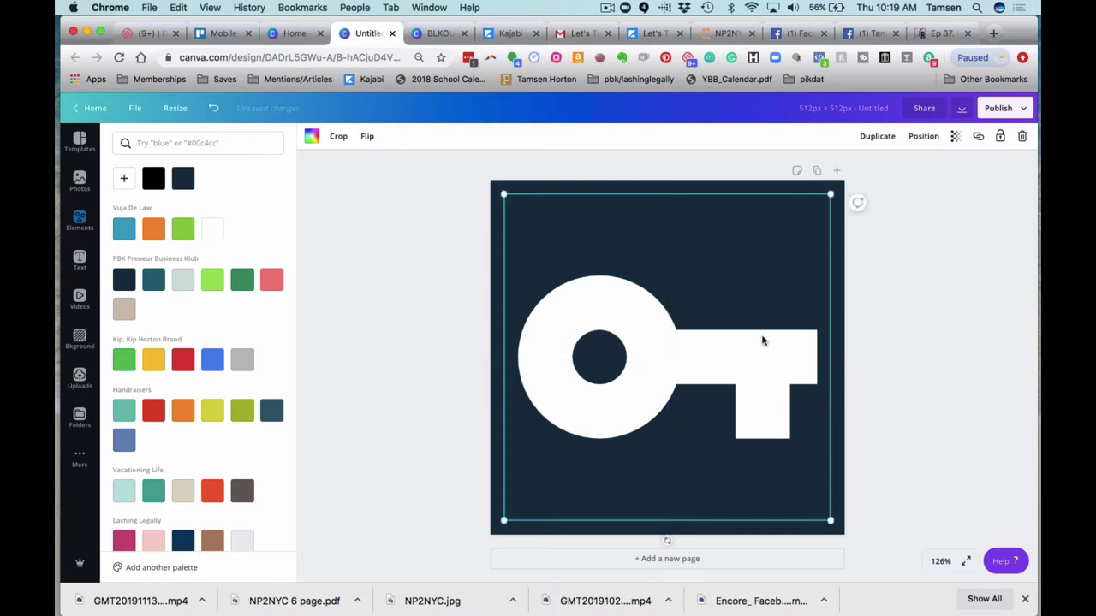
{"action": "left_click", "coordinate": [875, 354]}
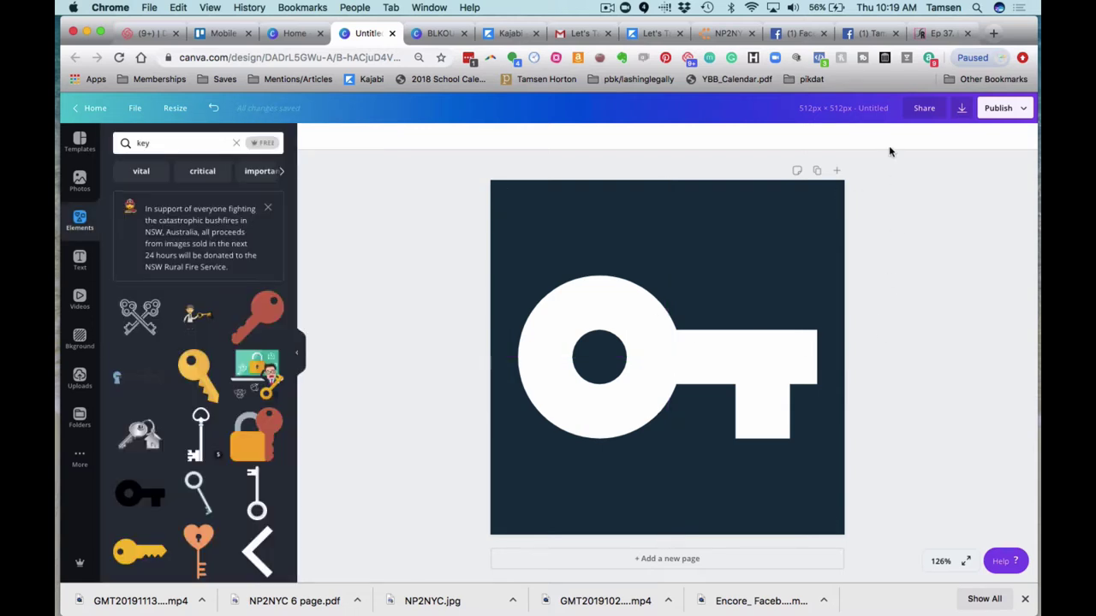
Retitle the Canva design 'MOBILE APP ICON 512.512'.
{"action": "left_click", "coordinate": [852, 108]}
{"action": "type", "text": "MOBILE"}
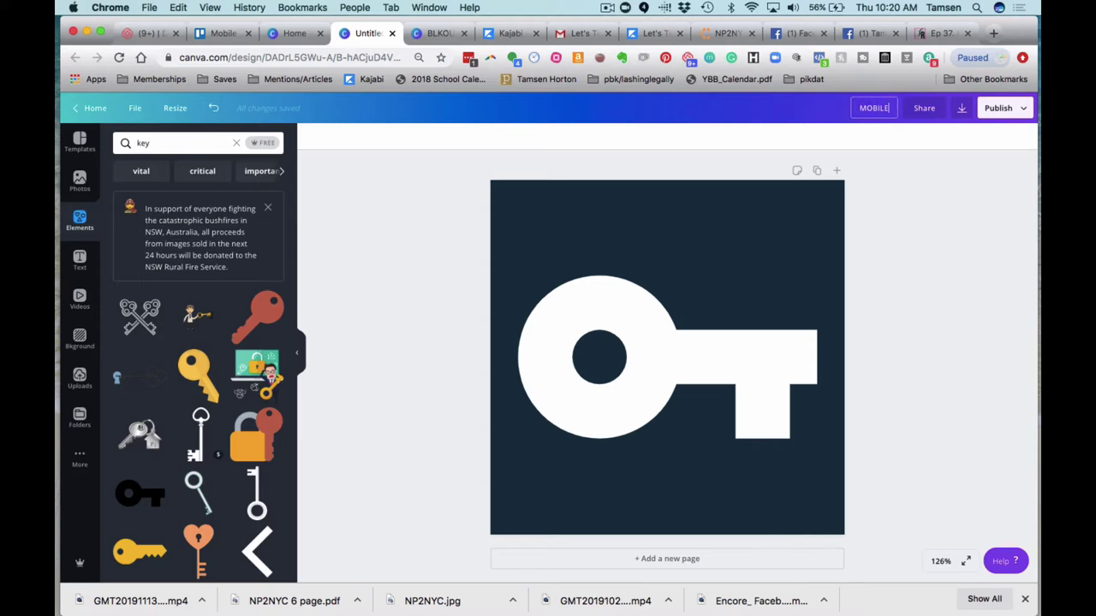
{"action": "type", "text": " APP ICON 5"}
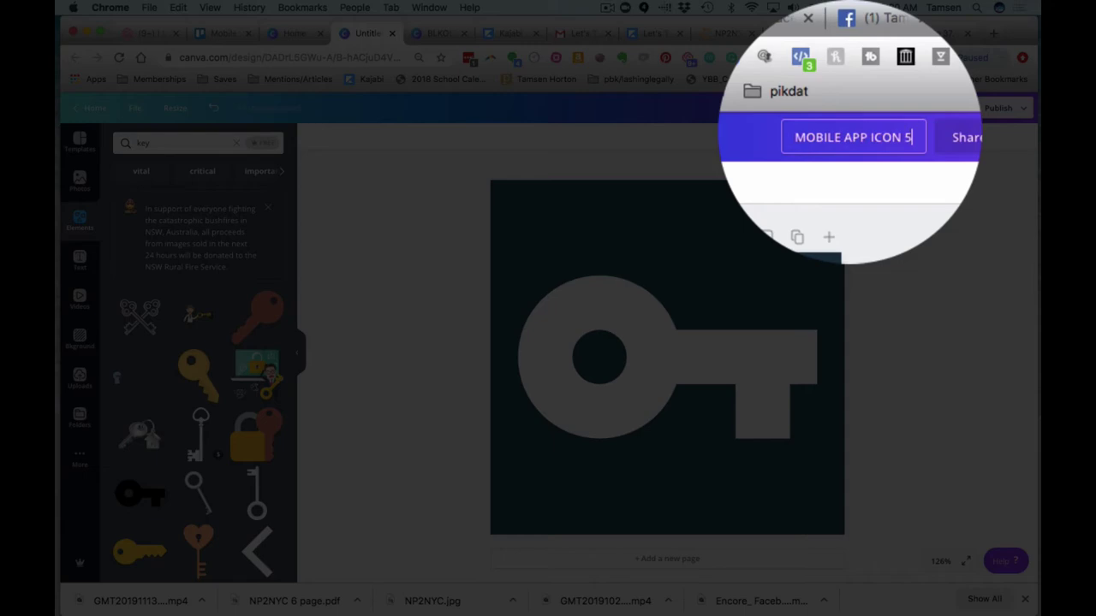
{"action": "type", "text": "12.512"}
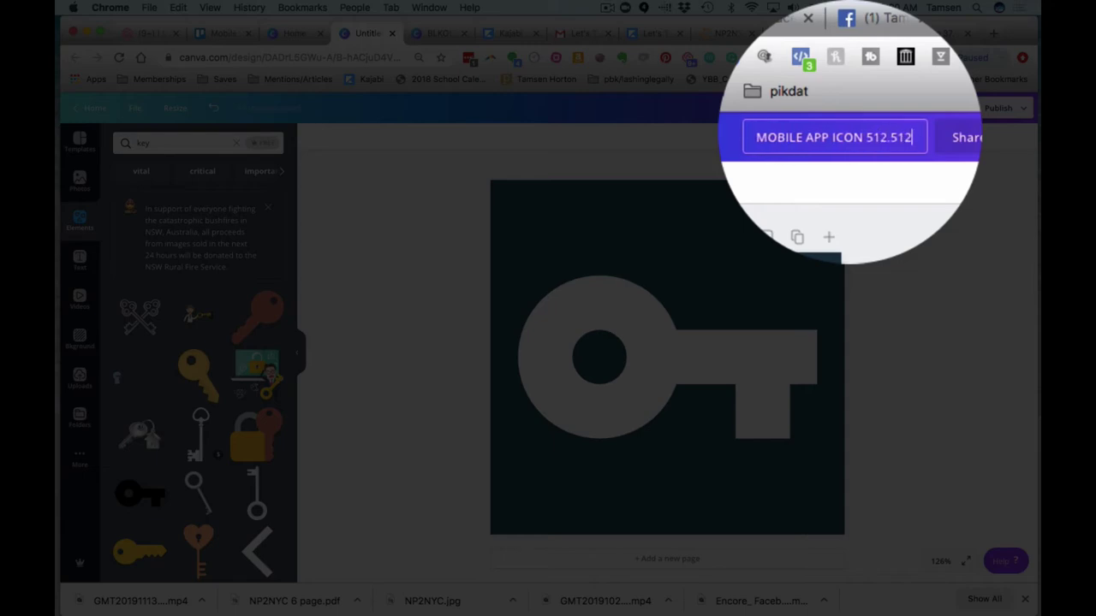
{"action": "key", "text": "Return"}
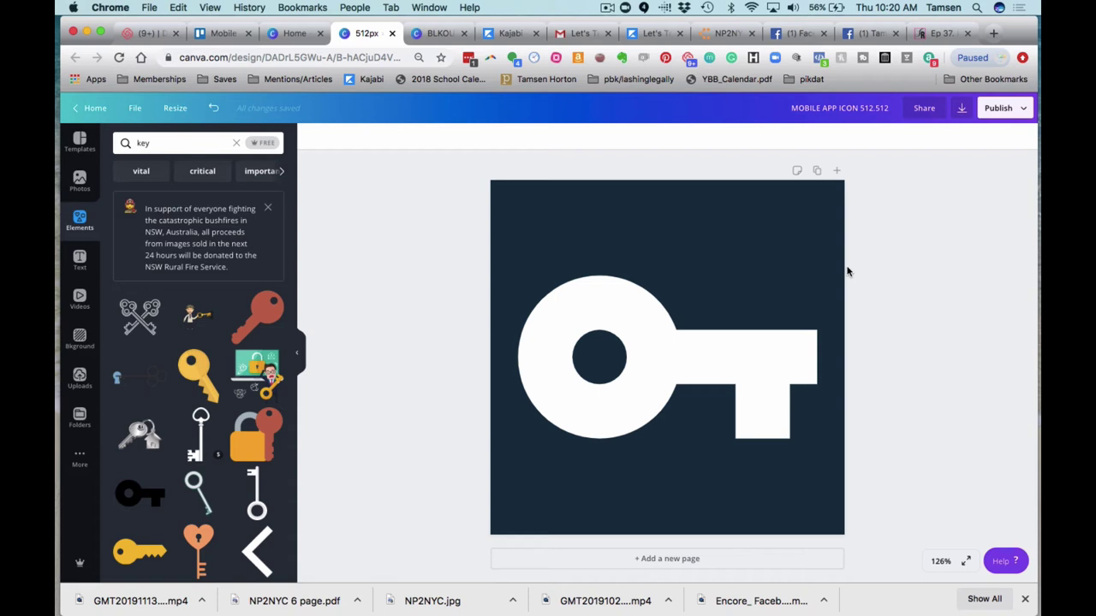
Download the design as a JPG and return to Kajabi's Mobile App Settings.
{"action": "left_click", "coordinate": [961, 108]}
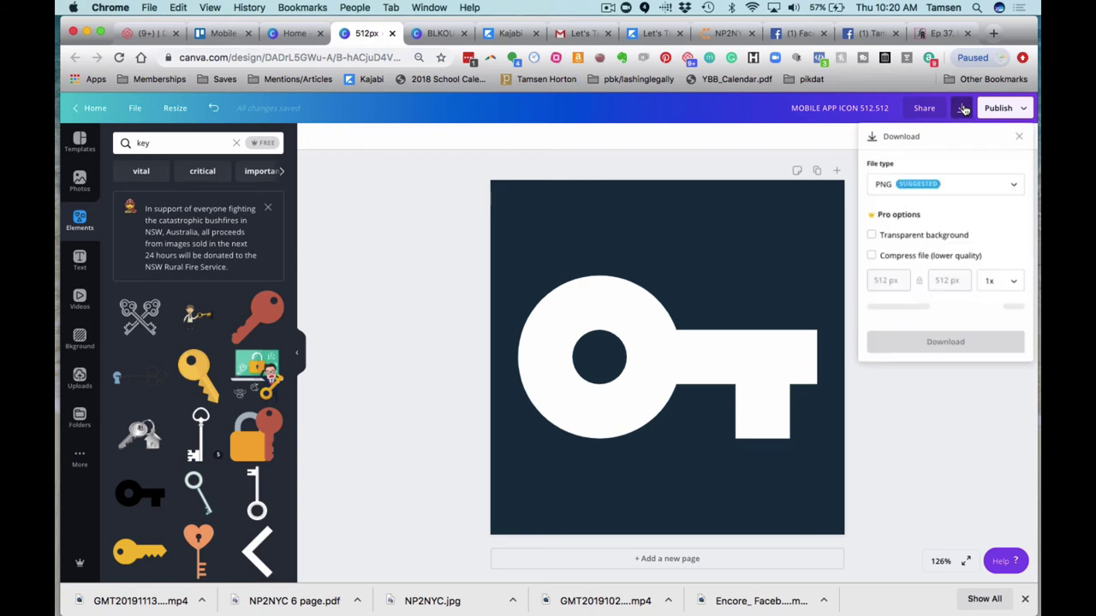
{"action": "left_click", "coordinate": [1017, 188]}
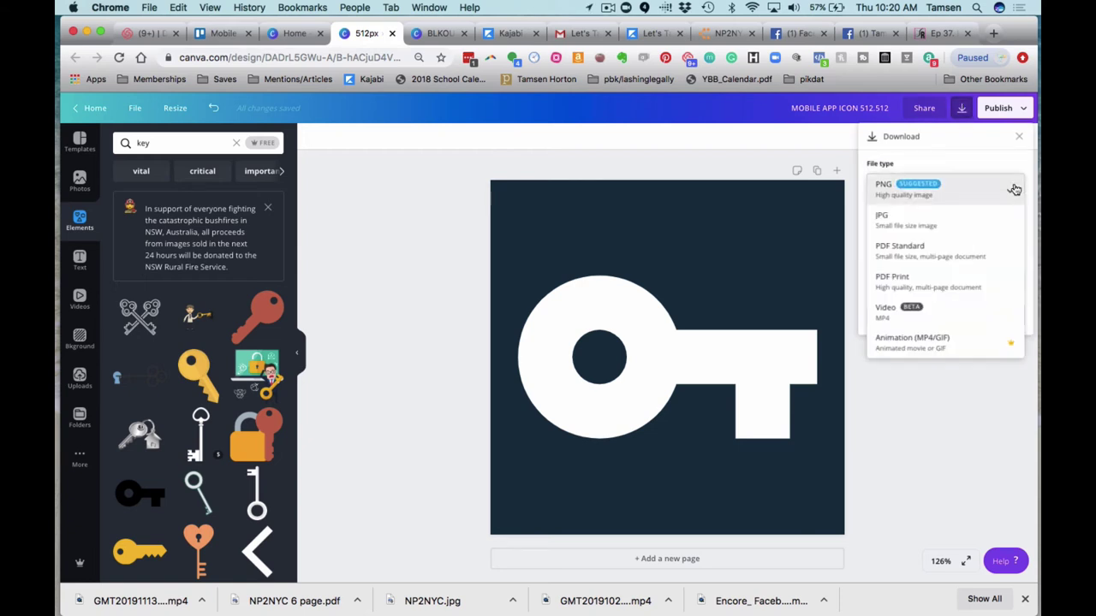
{"action": "left_click", "coordinate": [886, 220]}
{"action": "left_click", "coordinate": [907, 282]}
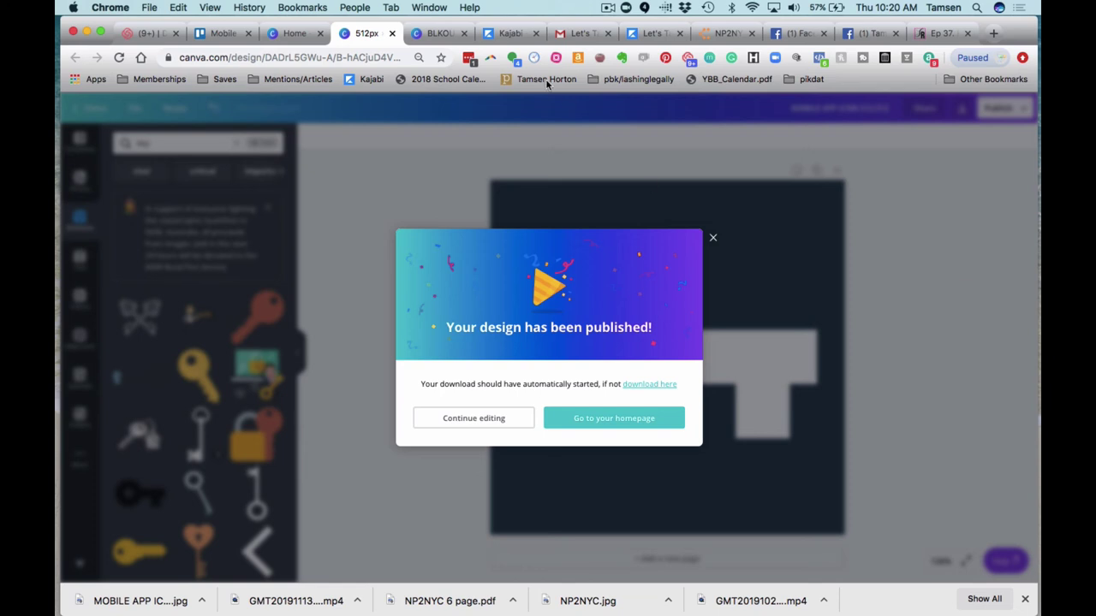
{"action": "left_click", "coordinate": [506, 36]}
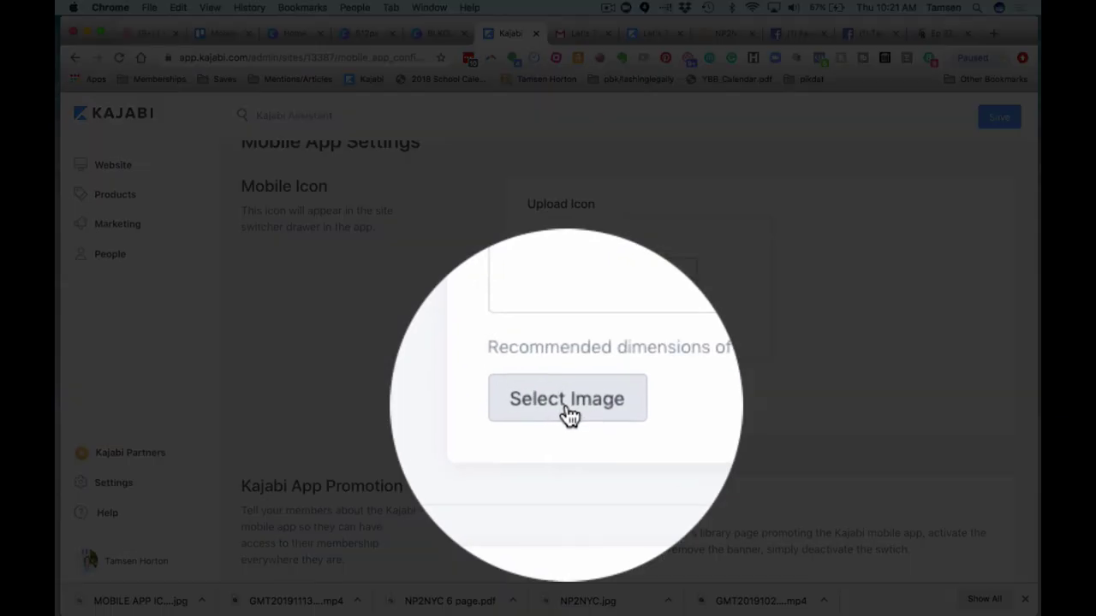
Upload MOBILE APP ICON 512.512.jpg from Downloads as the mobile icon and save it.
{"action": "left_click", "coordinate": [566, 401]}
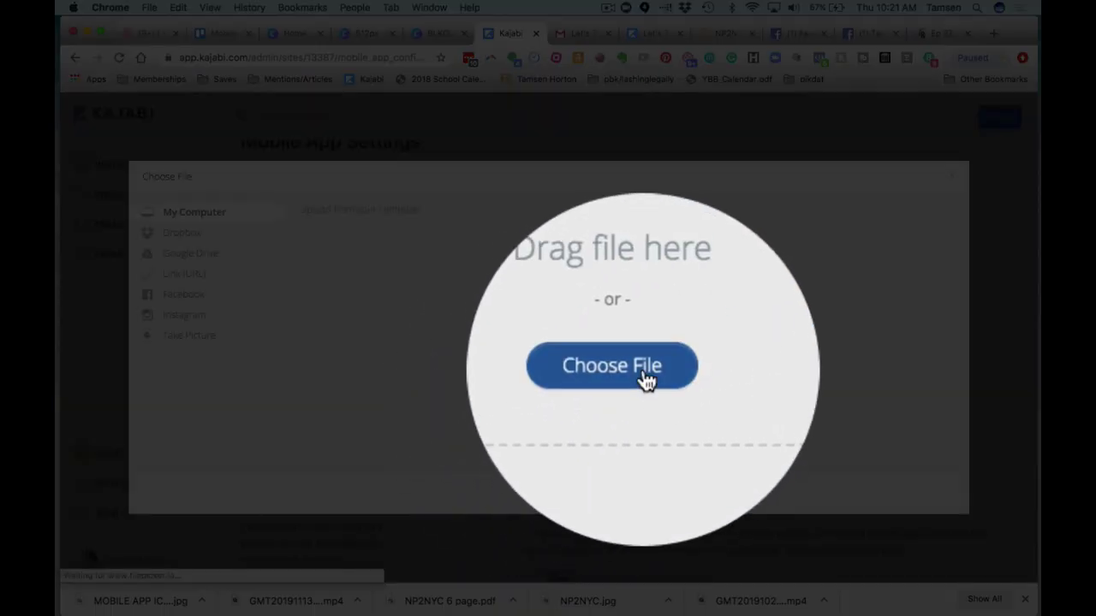
{"action": "left_click", "coordinate": [642, 375]}
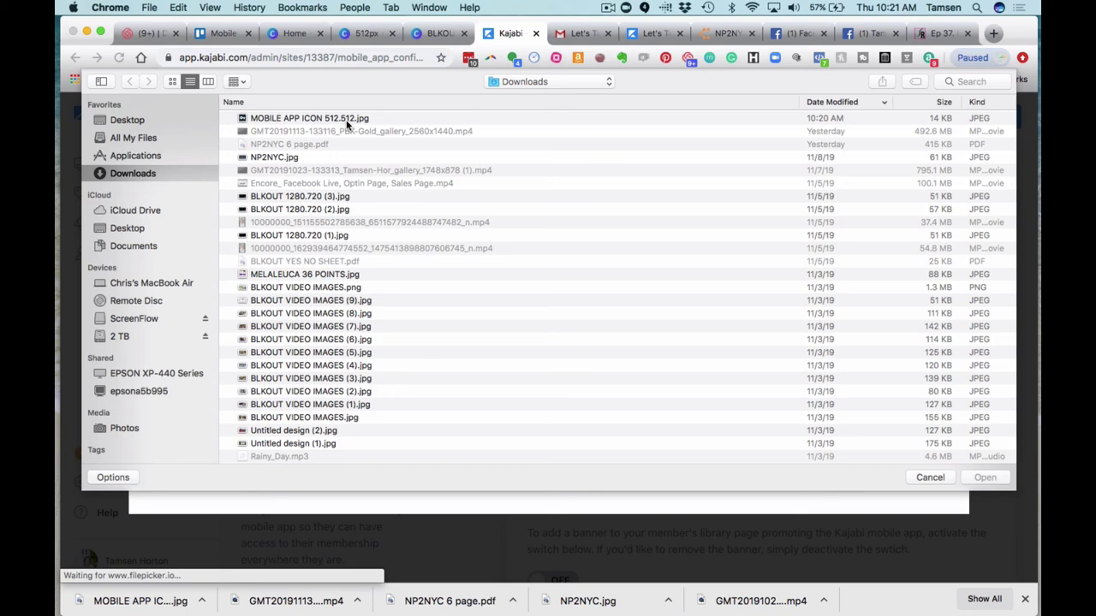
{"action": "left_click", "coordinate": [347, 120]}
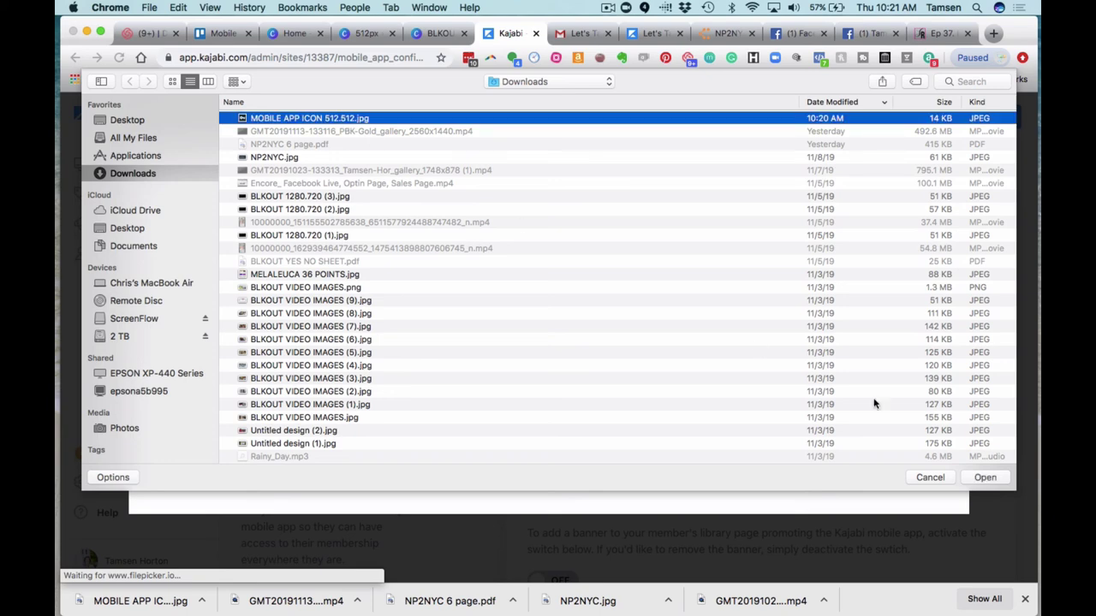
{"action": "left_click", "coordinate": [985, 478]}
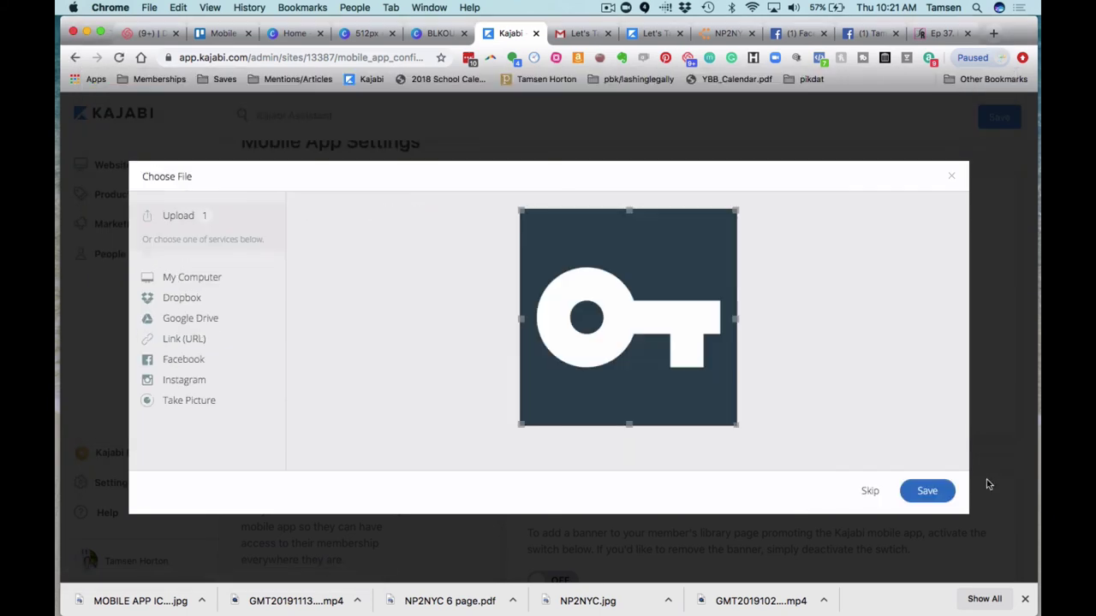
{"action": "left_click", "coordinate": [930, 492]}
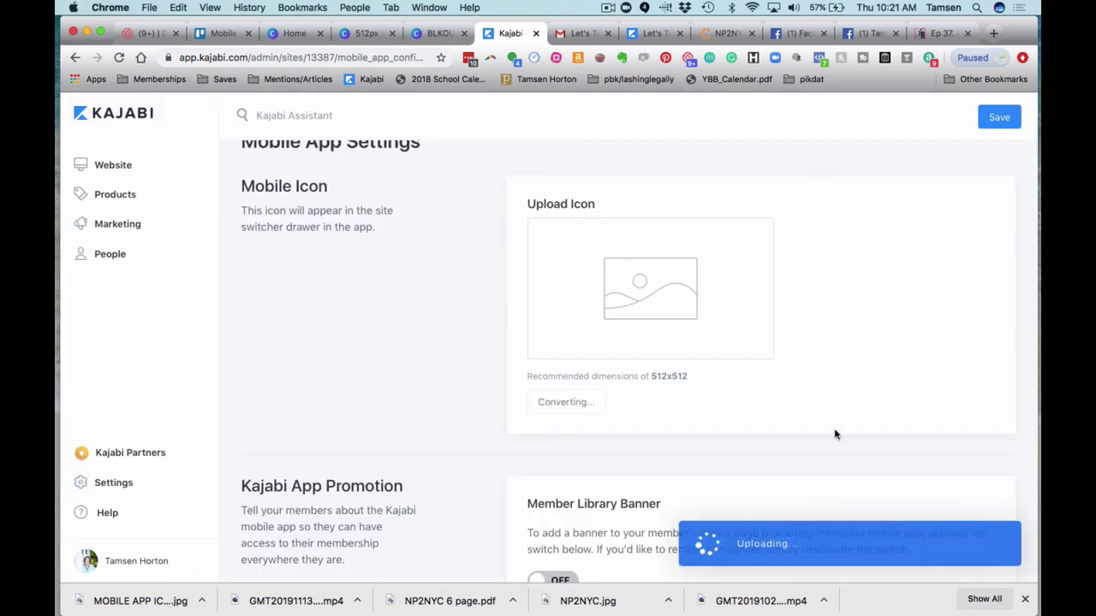
Scroll the Mobile App Settings page down and back up to check the navy-and-white key icon.
{"action": "scroll", "coordinate": [834, 428], "scroll_direction": "down", "scroll_amount": 3}
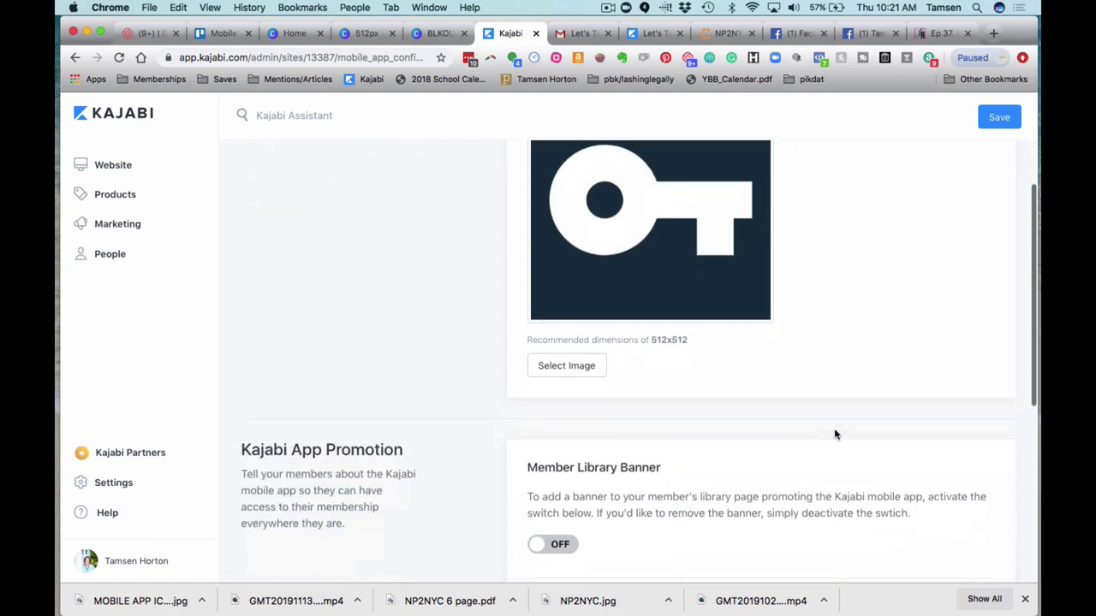
{"action": "scroll", "coordinate": [834, 428], "scroll_direction": "down", "scroll_amount": 1}
{"action": "scroll", "coordinate": [834, 430], "scroll_direction": "down", "scroll_amount": 1}
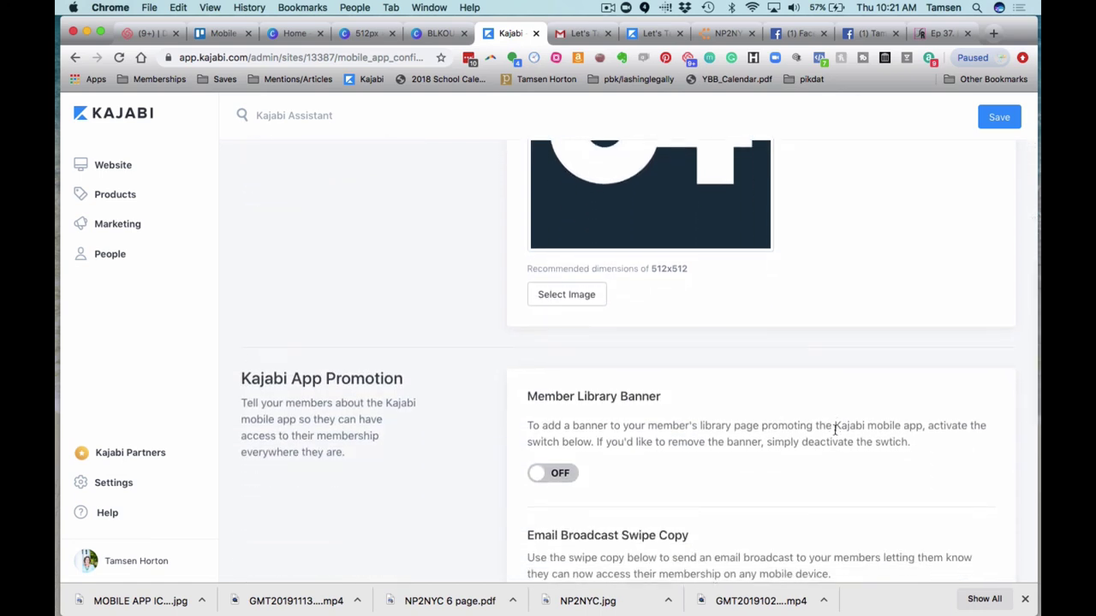
{"action": "scroll", "coordinate": [834, 428], "scroll_direction": "down", "scroll_amount": 2}
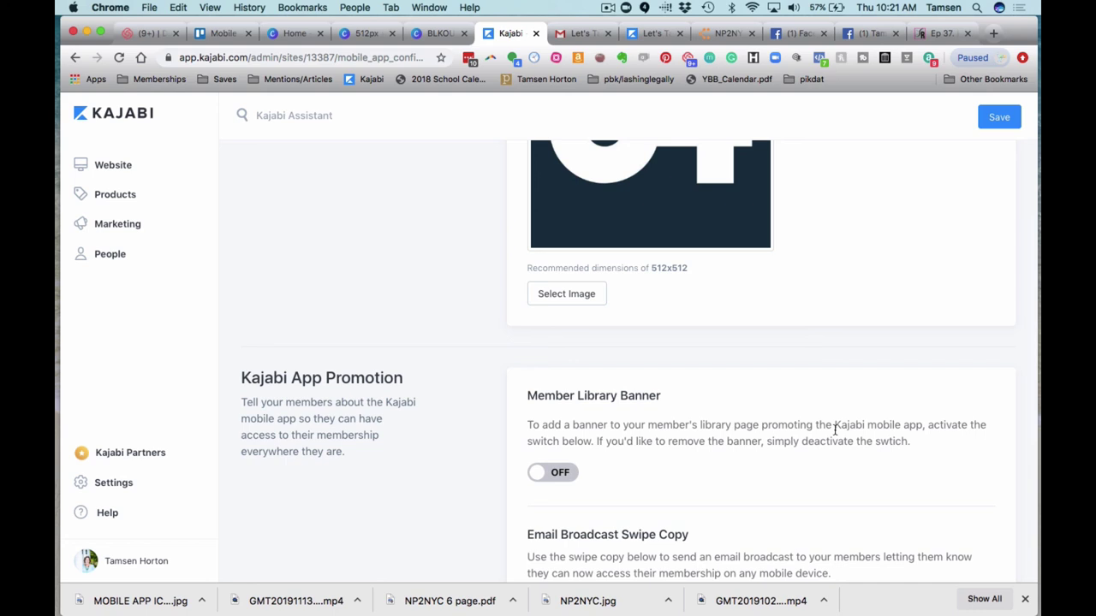
{"action": "scroll", "coordinate": [834, 428], "scroll_direction": "down", "scroll_amount": 1}
{"action": "scroll", "coordinate": [835, 434], "scroll_direction": "down", "scroll_amount": 1}
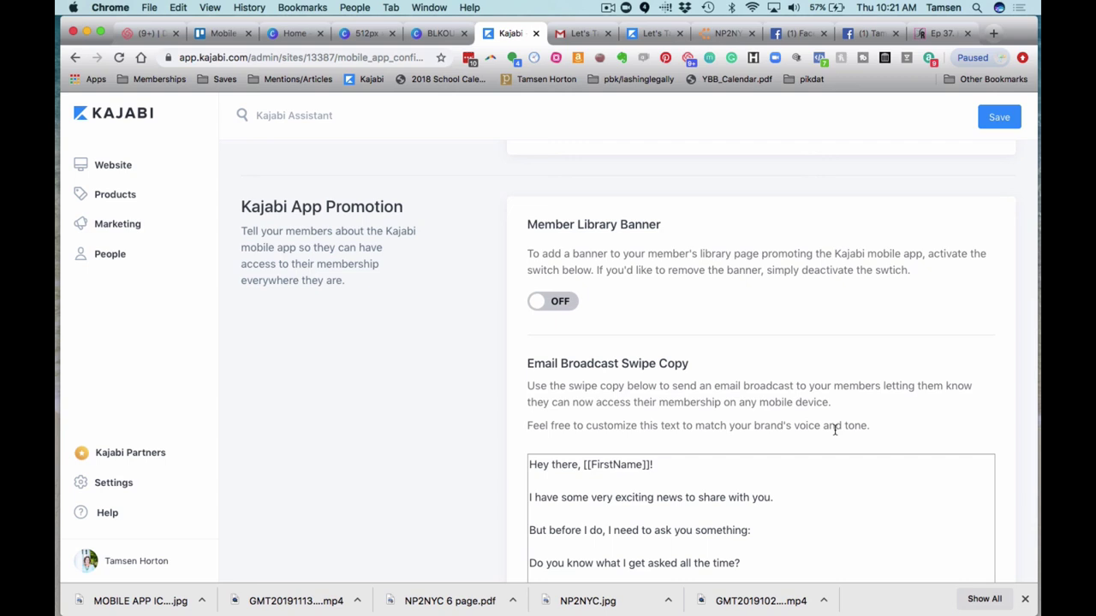
{"action": "scroll", "coordinate": [835, 431], "scroll_direction": "up", "scroll_amount": 10}
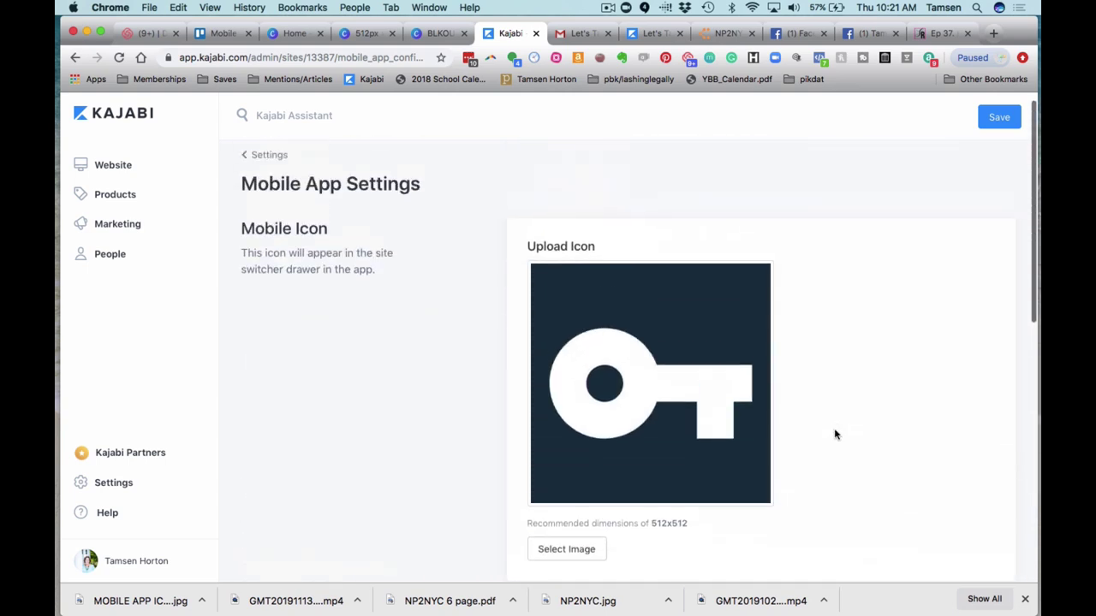